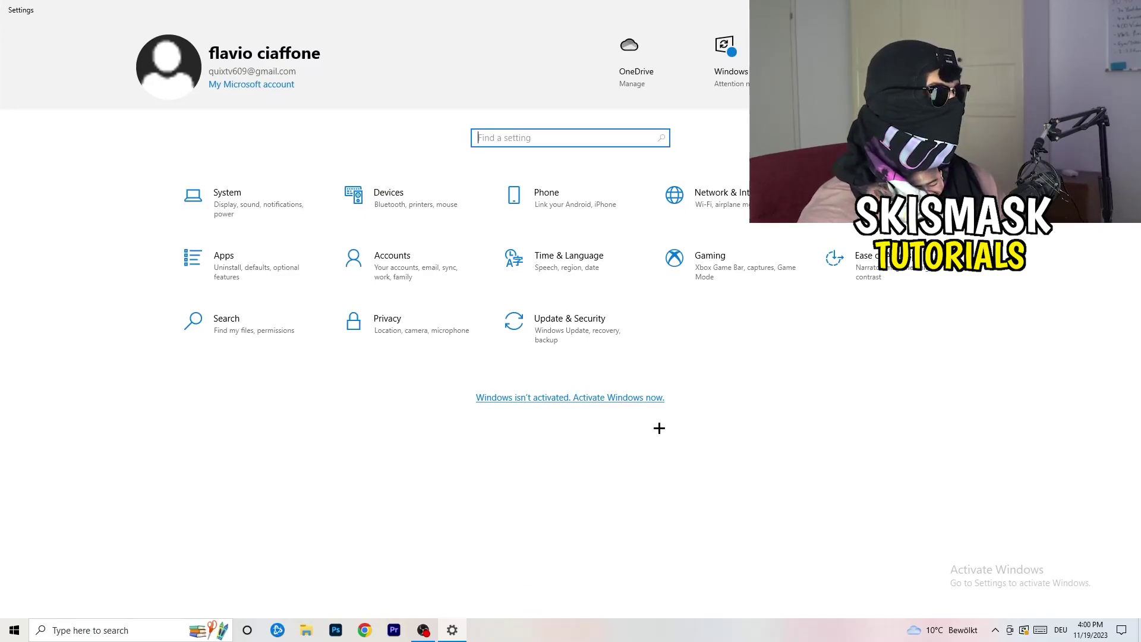
Review the Xbox Game Bar, Captures and Game Mode pages of the Gaming settings, including the maximum recording length choices, and close Settings.
left_click(733, 270)
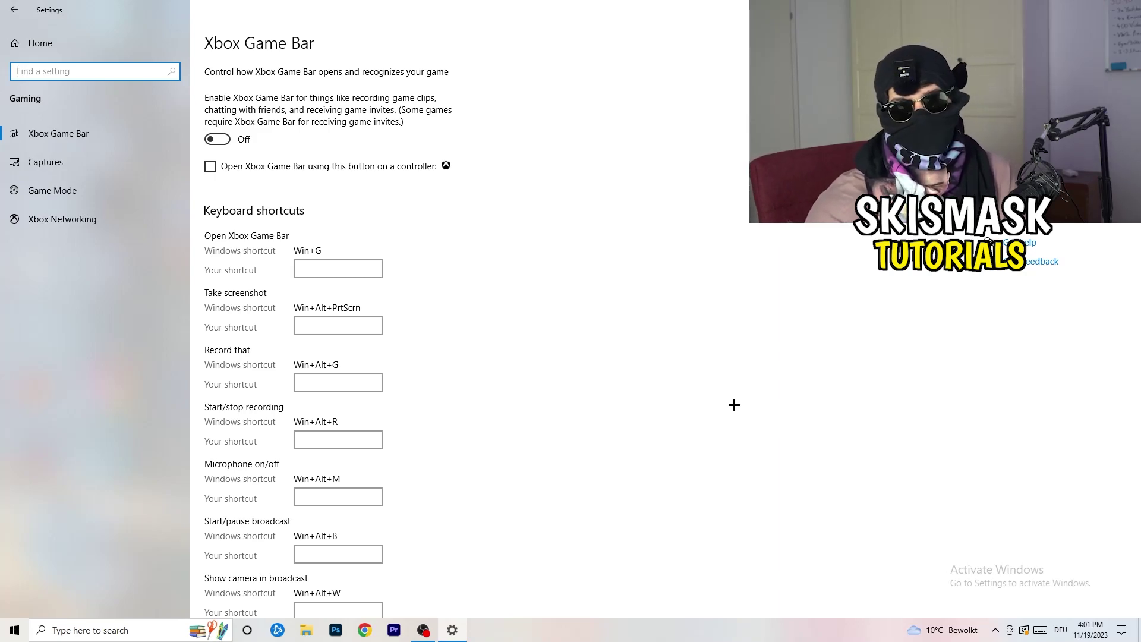
left_click(94, 165)
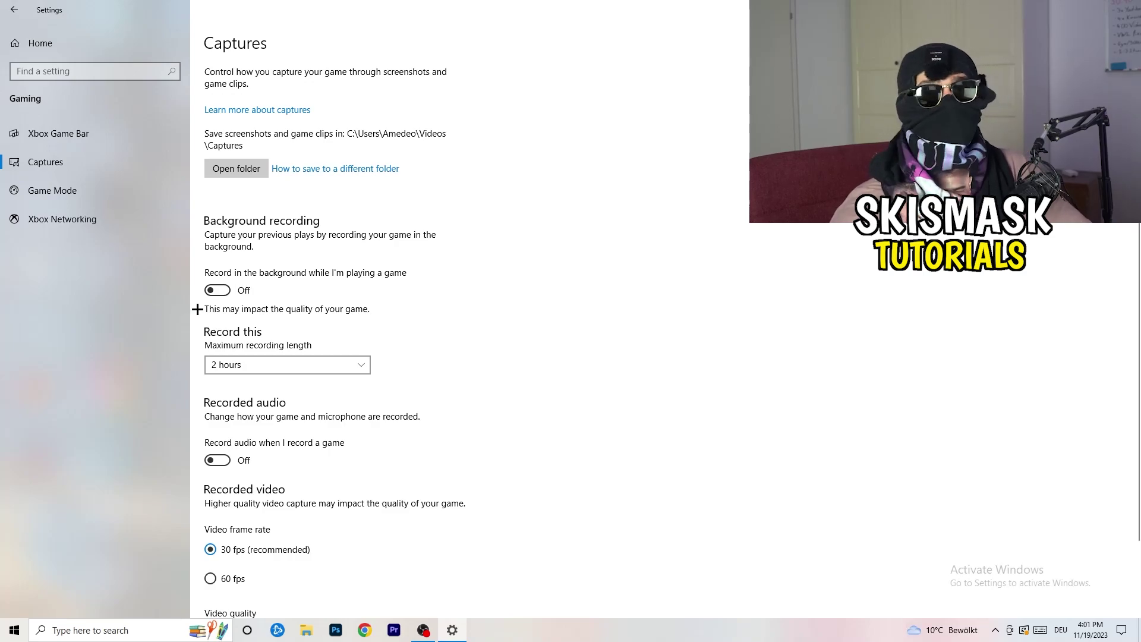
left_click(275, 367)
left_click(636, 370)
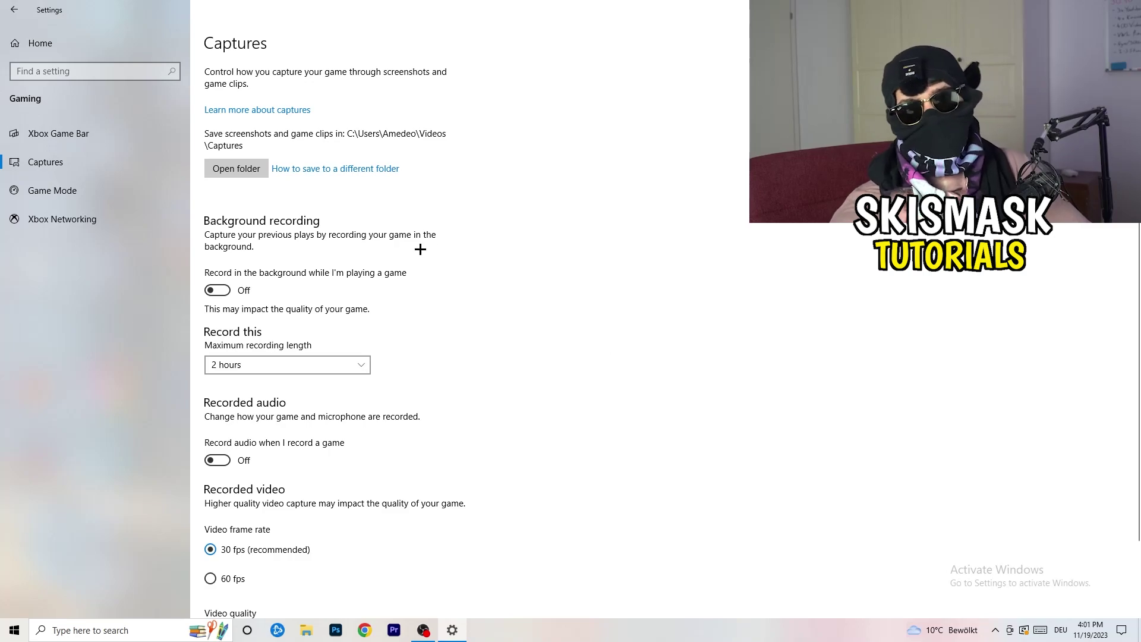
left_click(340, 358)
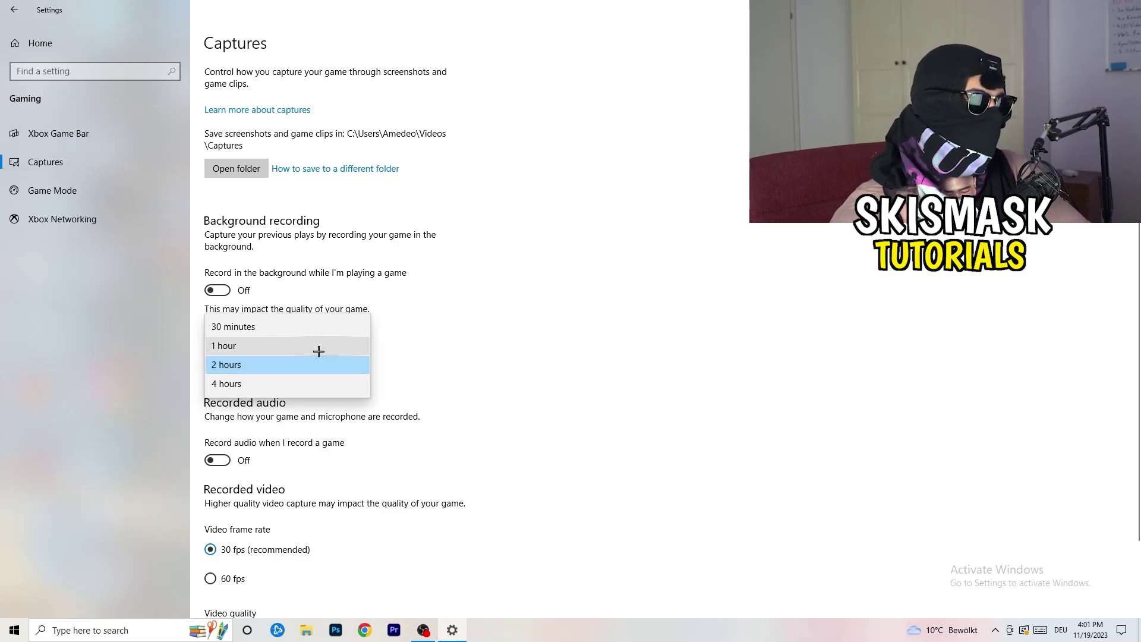
left_click(651, 418)
scroll(588, 428, "down", 3)
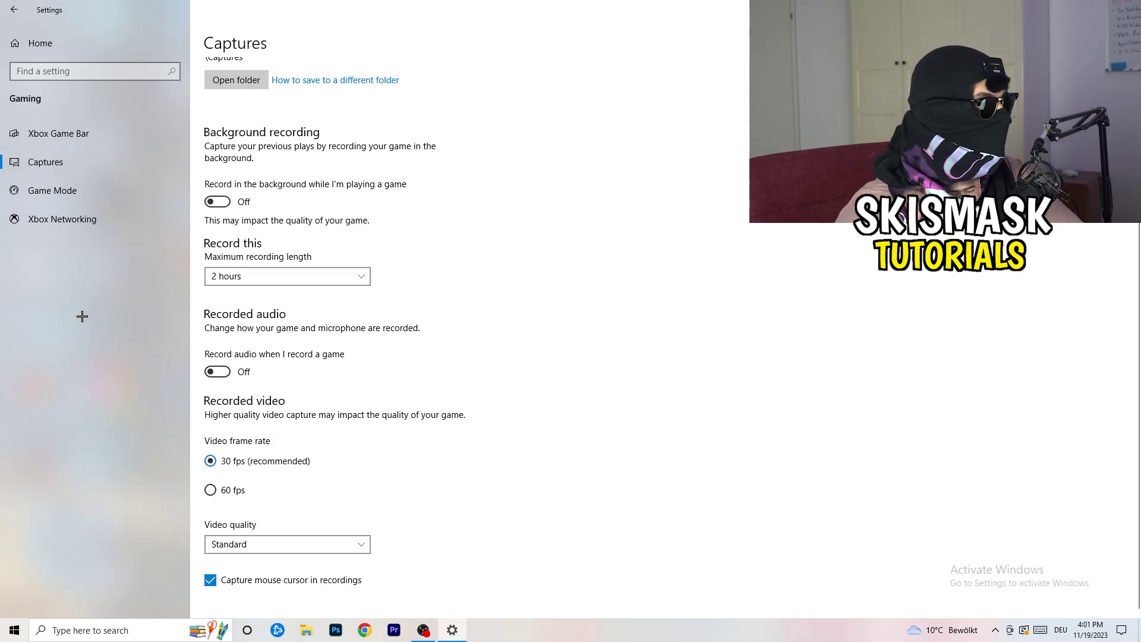
left_click(82, 188)
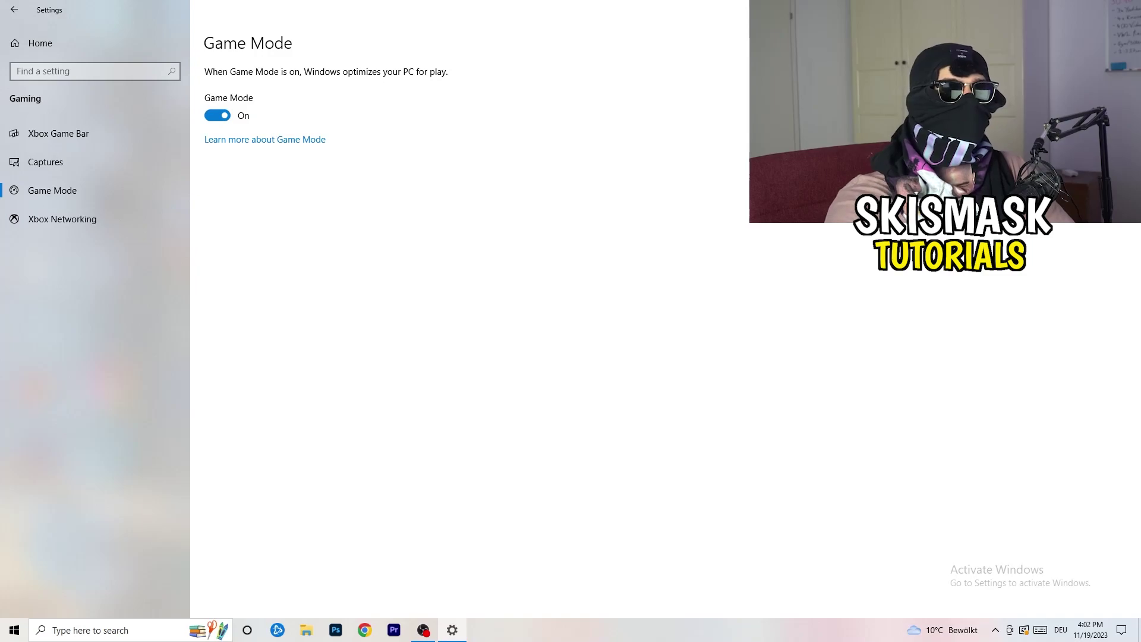
left_click(1127, 7)
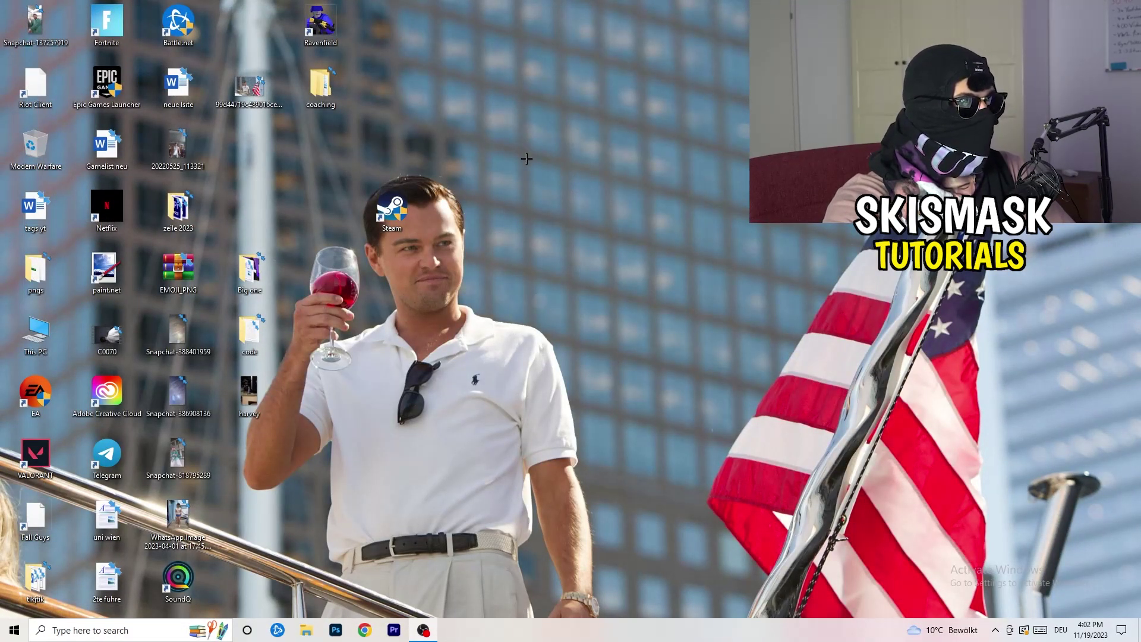
Open Task Manager from the desktop and maximize its window.
left_click_drag(554, 625, 400, 560)
right_click(549, 629)
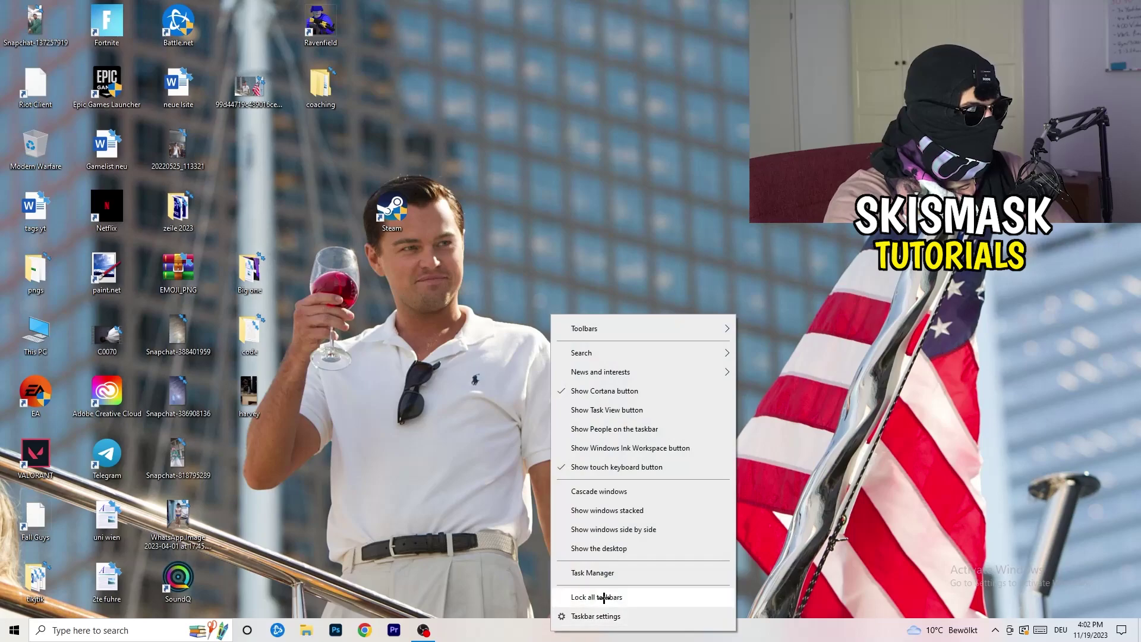
left_click(614, 577)
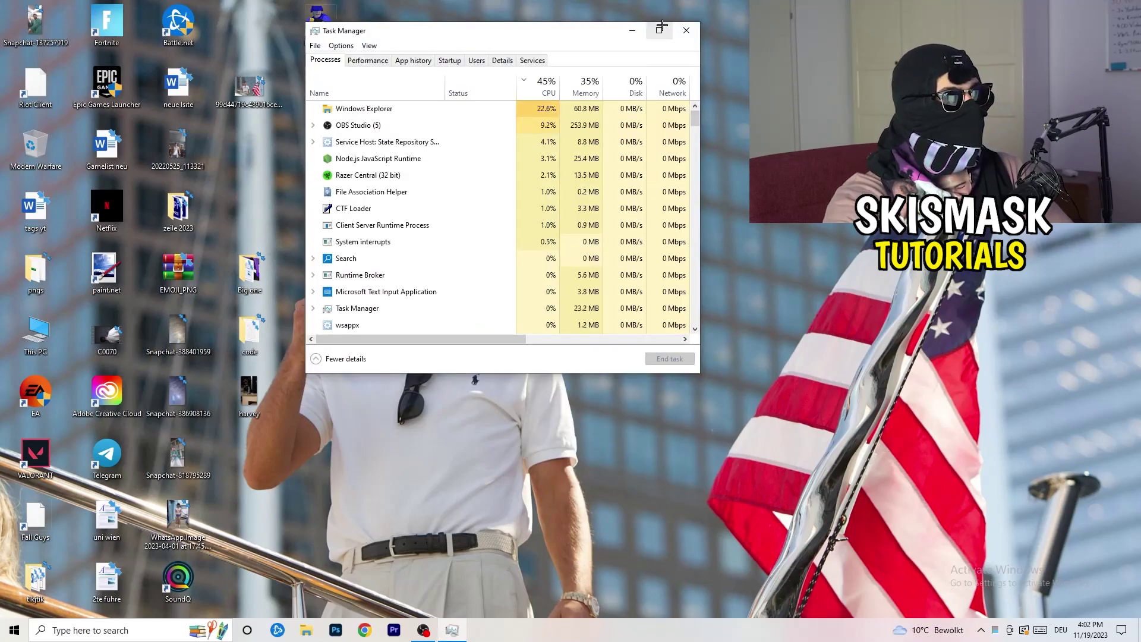
left_click(659, 29)
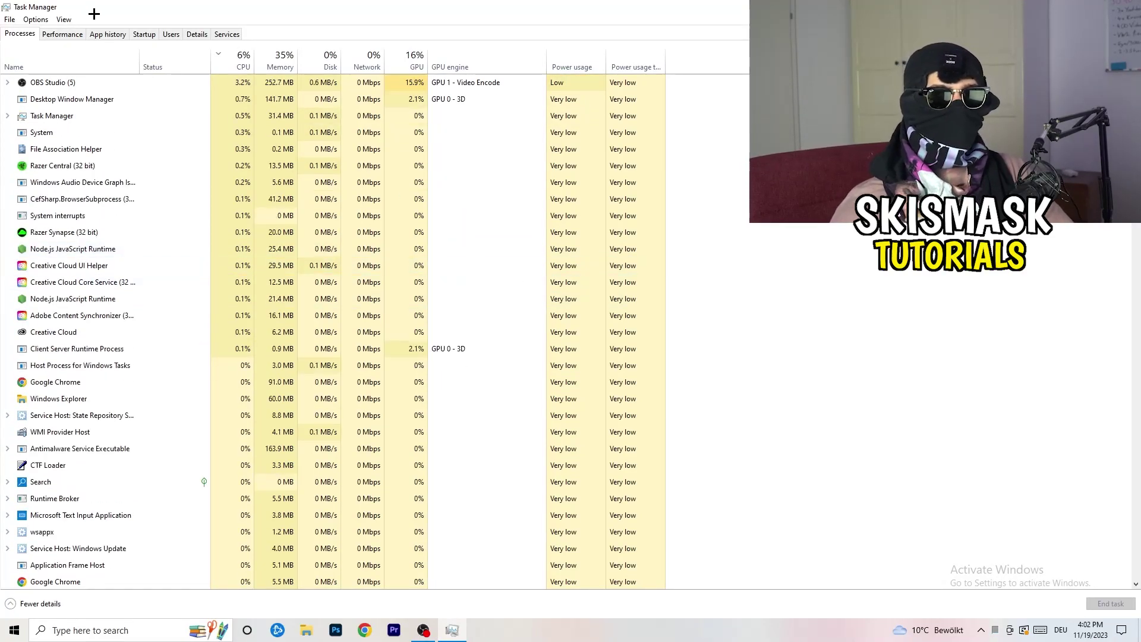
Sort the running processes by GPU and CPU usage and view the available task actions for OBS Studio.
left_click(244, 55)
left_click(416, 57)
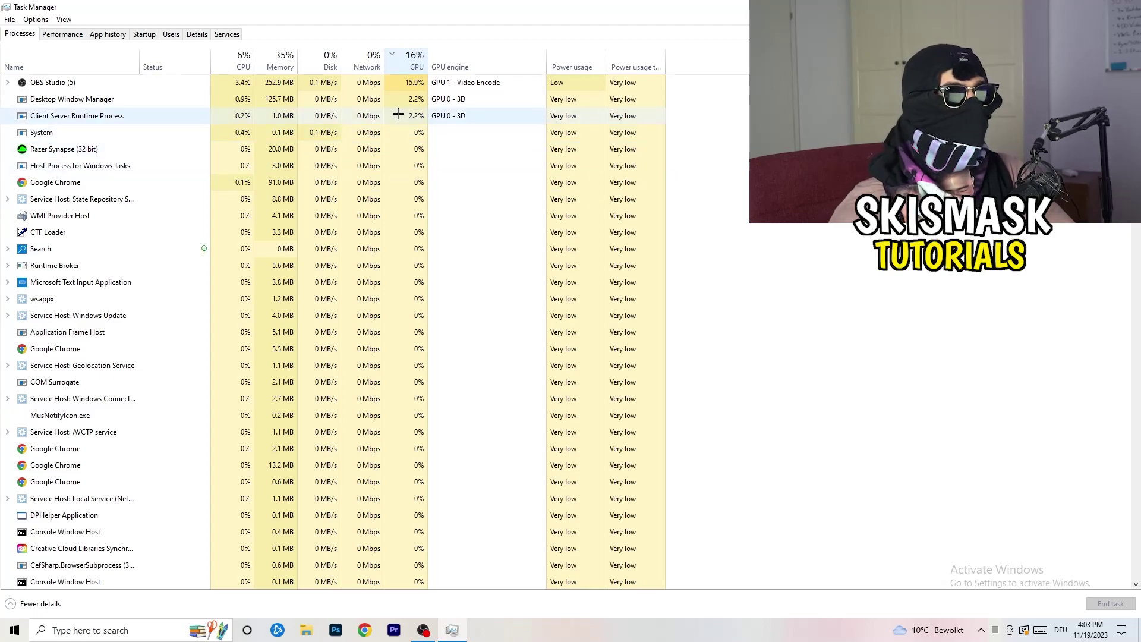
right_click(413, 84)
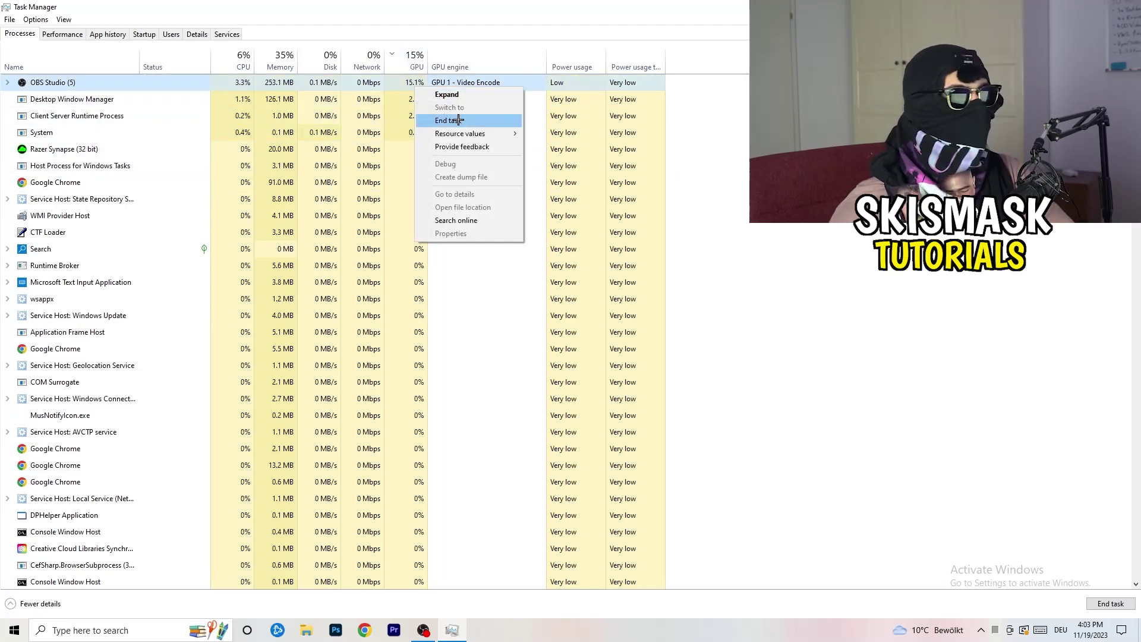
left_click(767, 142)
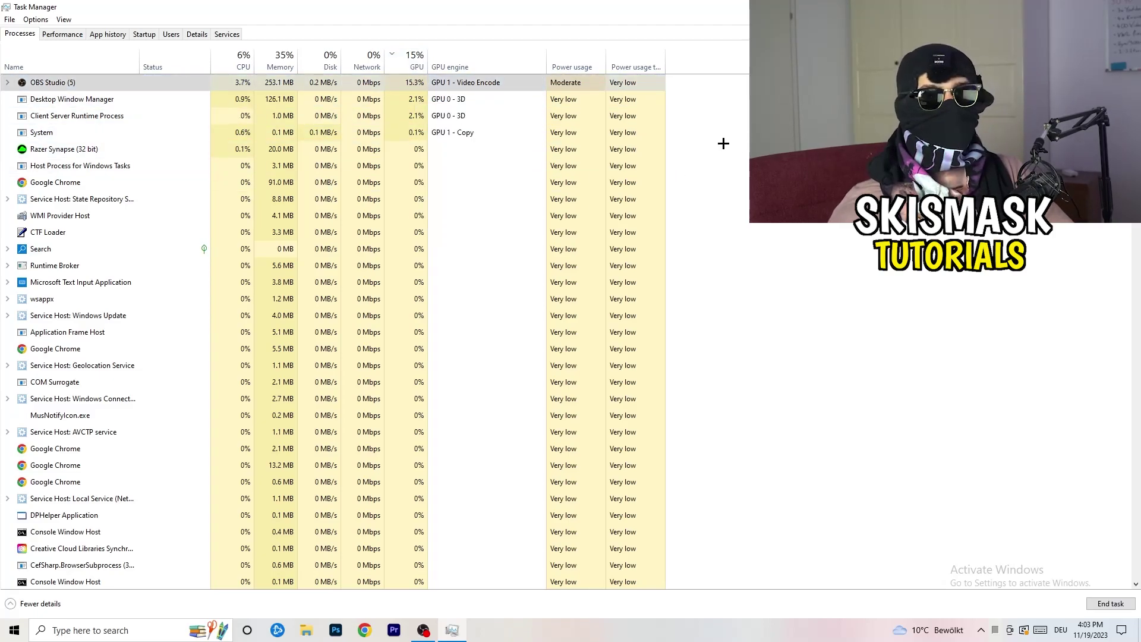
left_click(236, 59)
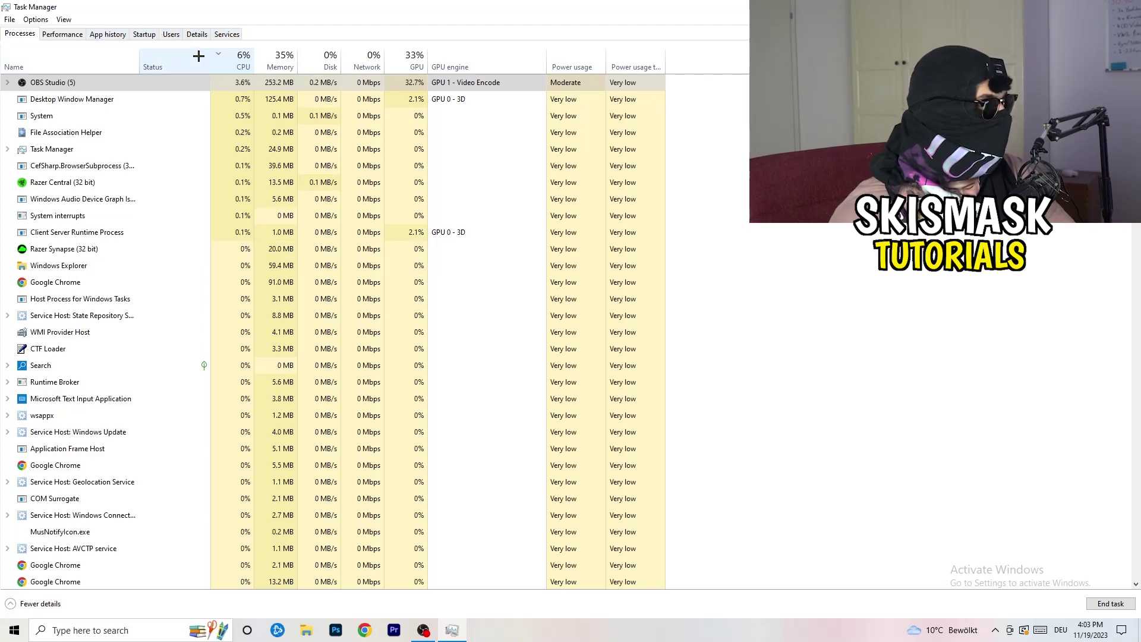
View the priority choices for a Creative Cloud UI Helper process in the detailed process list.
left_click(195, 34)
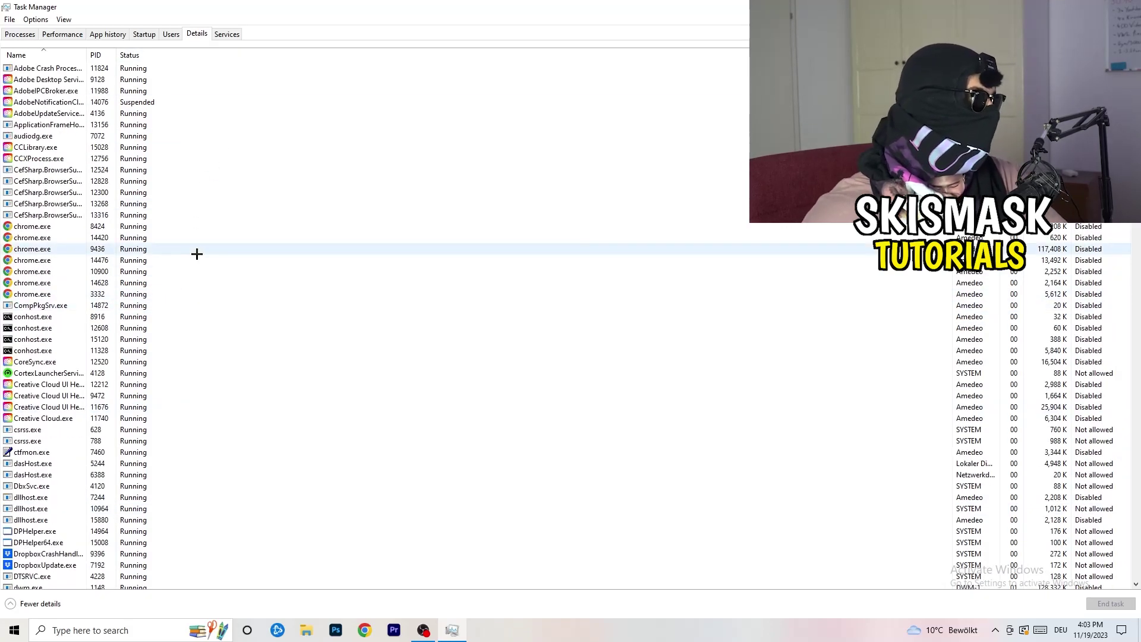
scroll(66, 328, "down", 3)
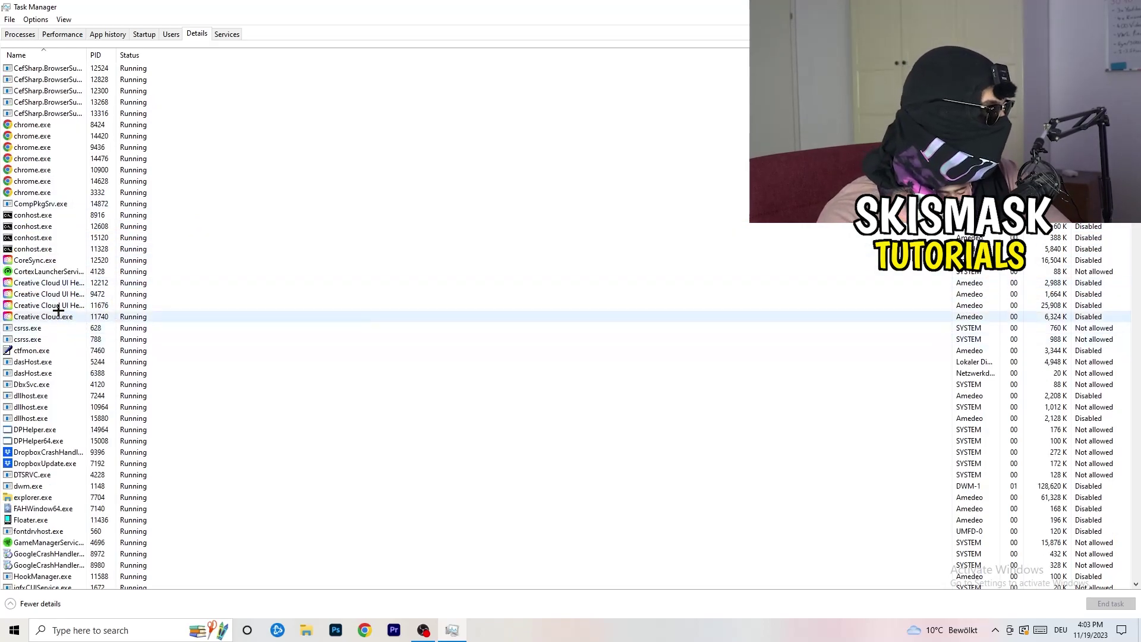
right_click(48, 305)
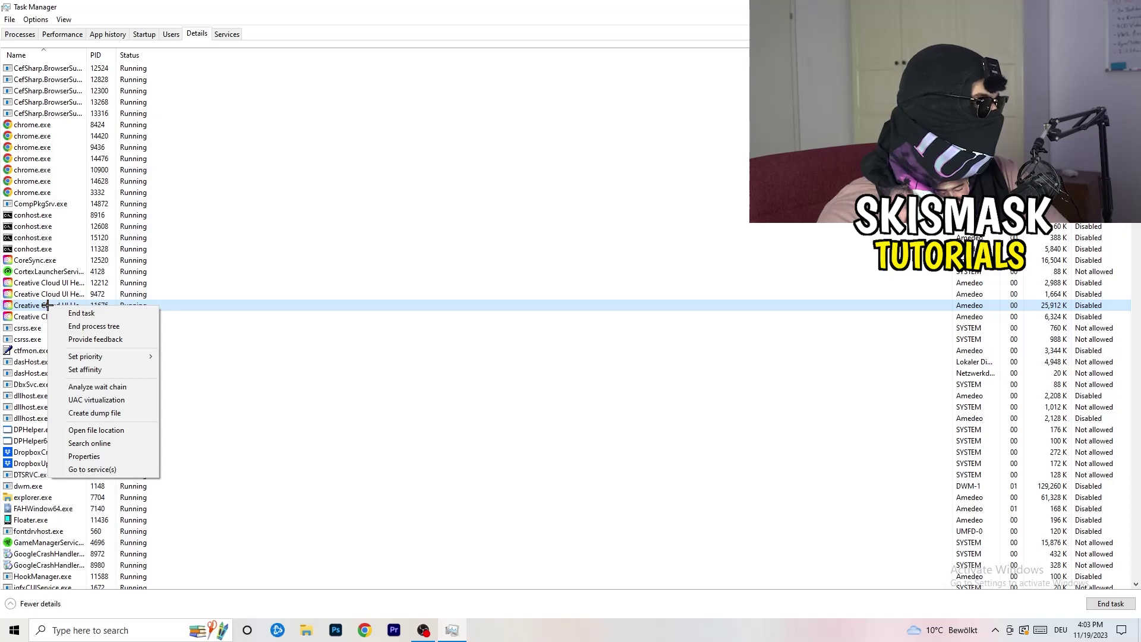
mouse_move(95, 357)
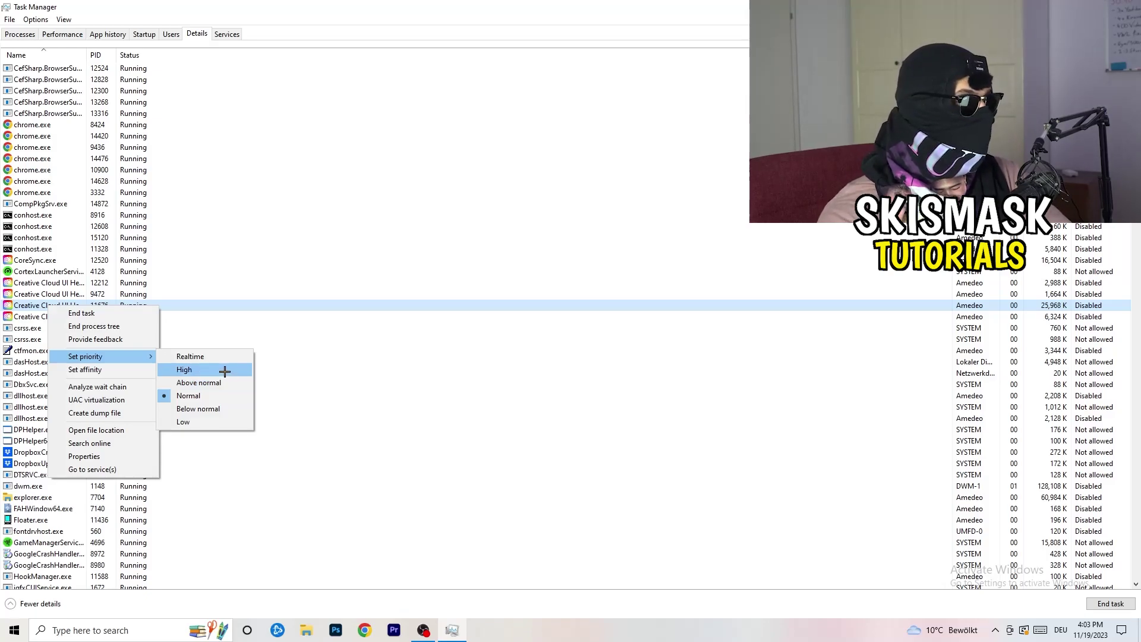
Review the startup apps and the available actions for DT_Startup, and close Task Manager.
left_click(157, 37)
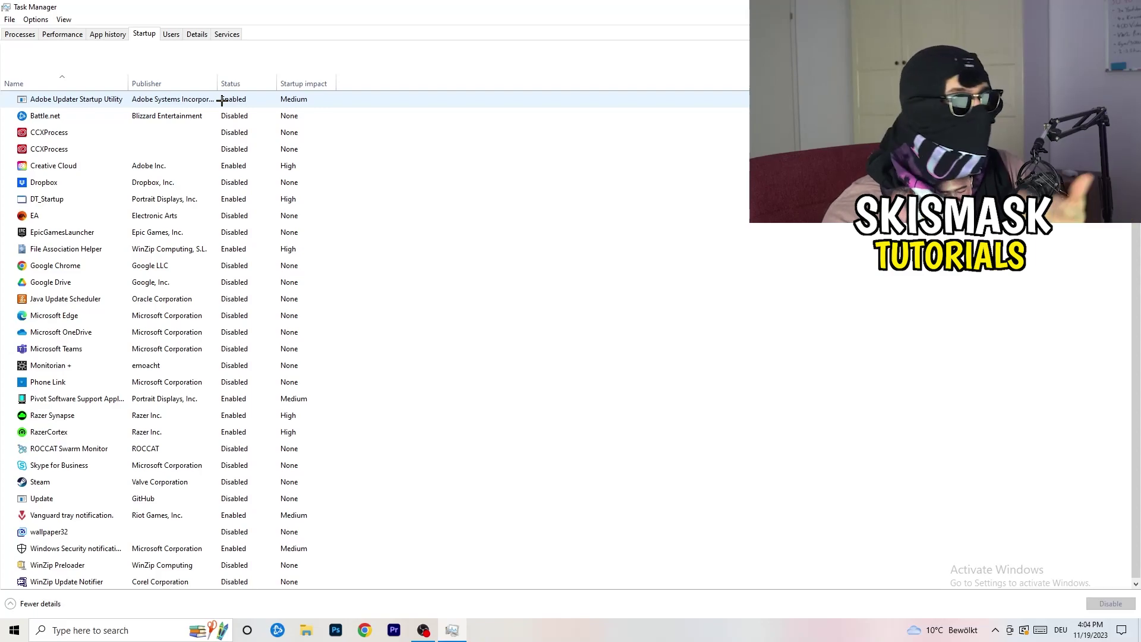
right_click(260, 194)
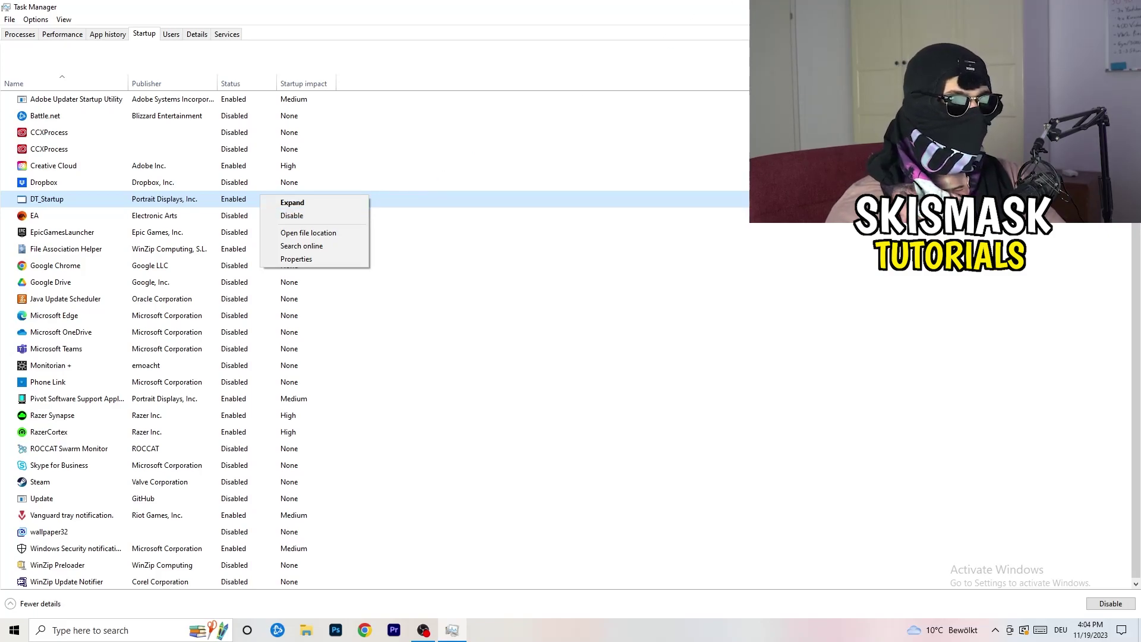
key("Escape")
key("alt+F4")
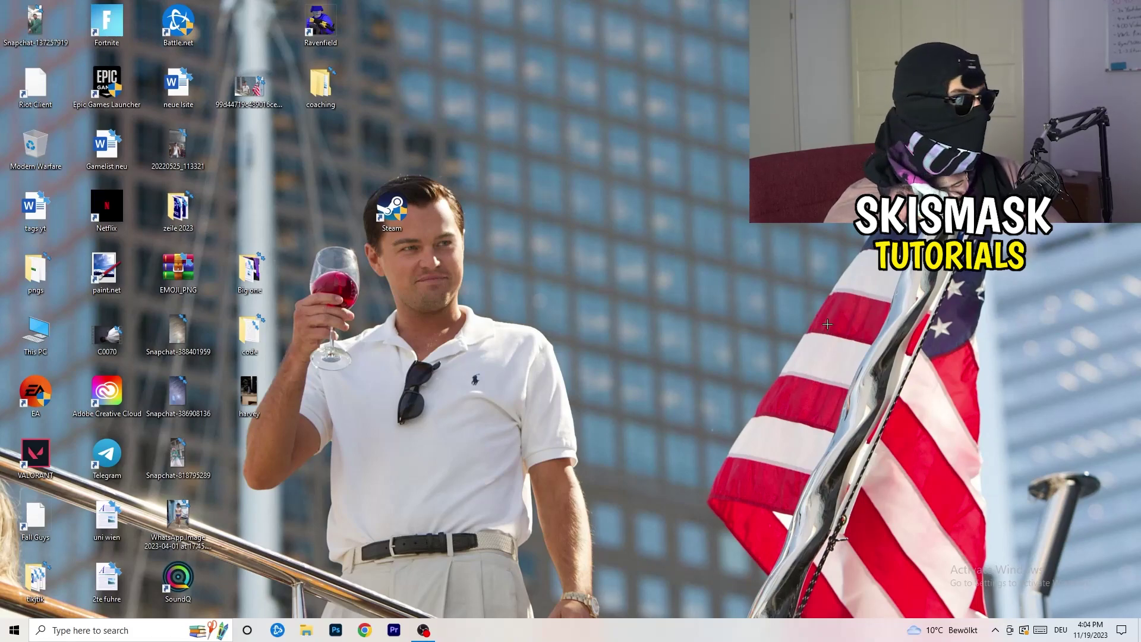
Open the system Display settings and review the scaling choices along with the resolution and multiple-display options.
left_click(4, 638)
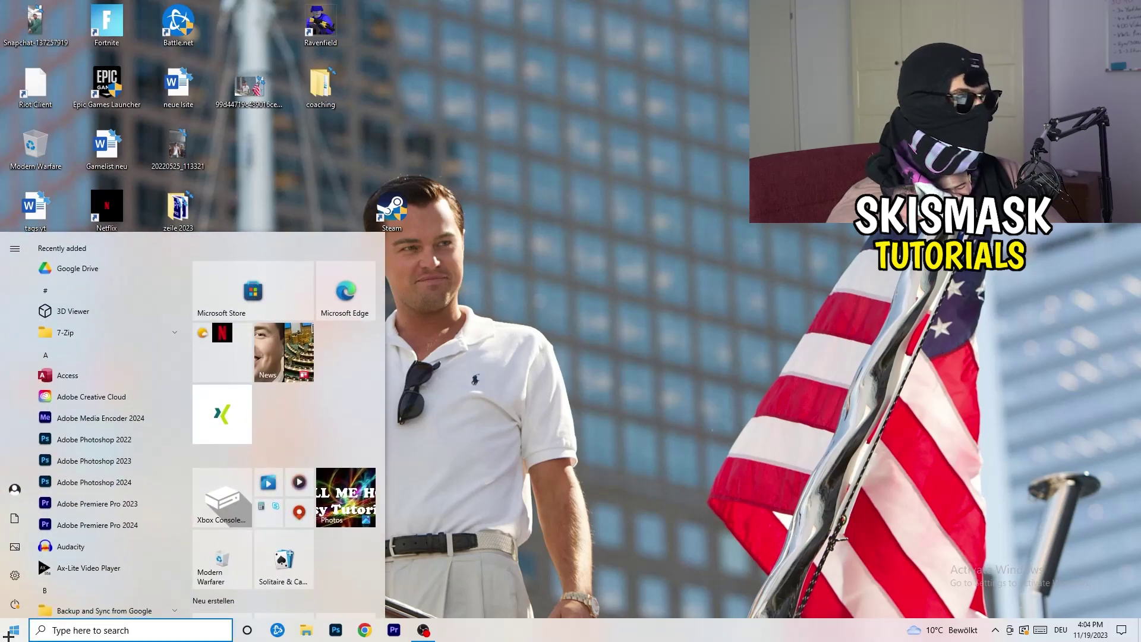
left_click(15, 575)
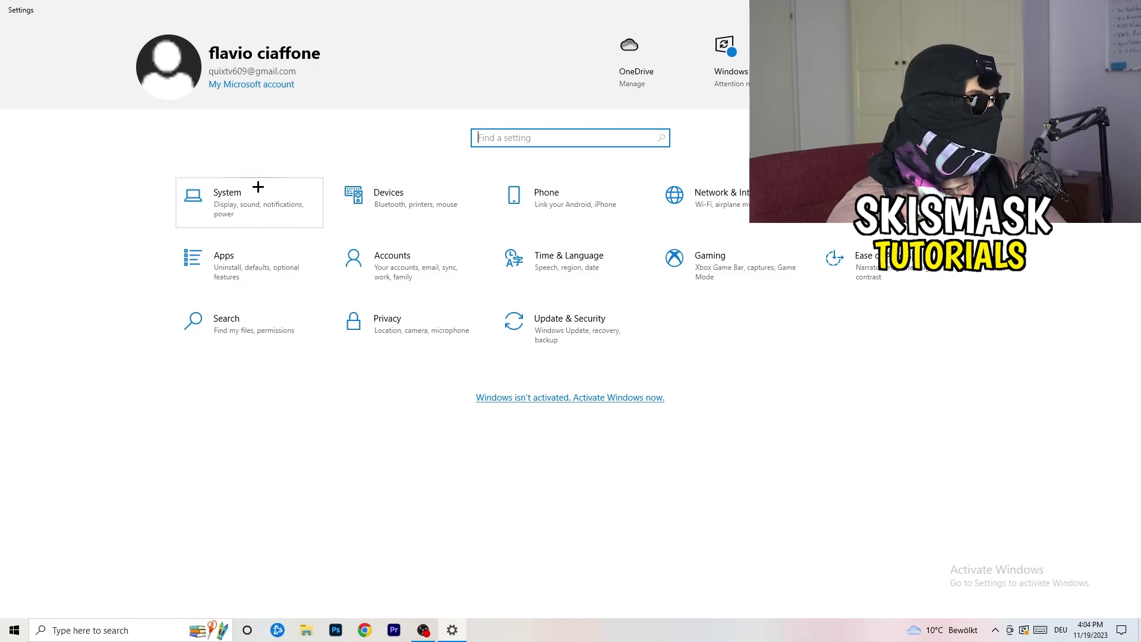
left_click(269, 192)
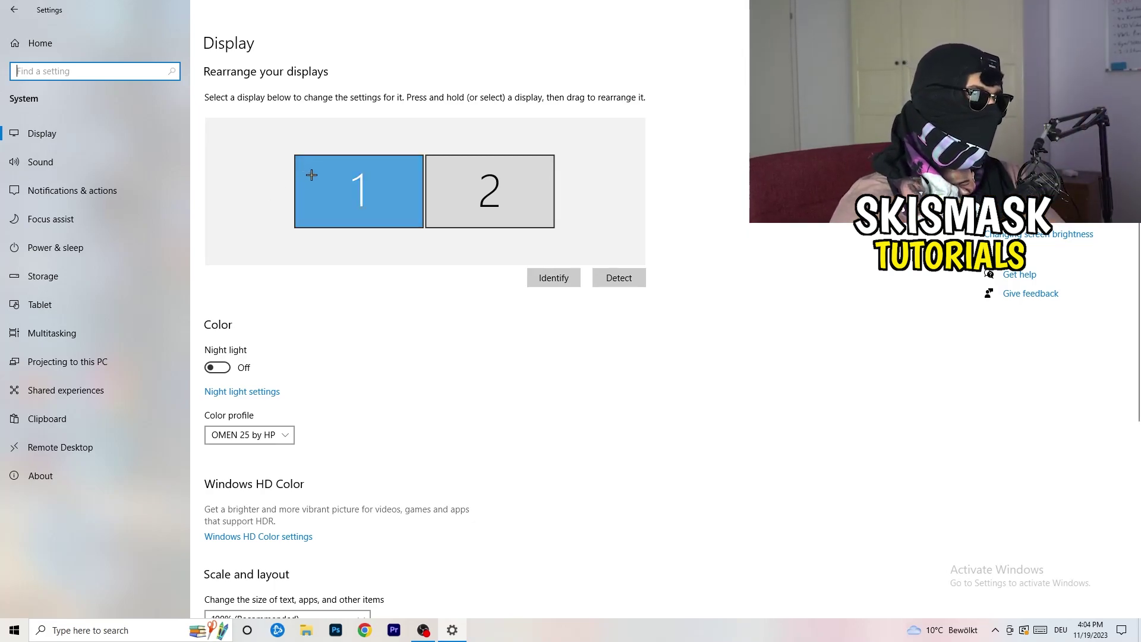
scroll(415, 216, "down", 5)
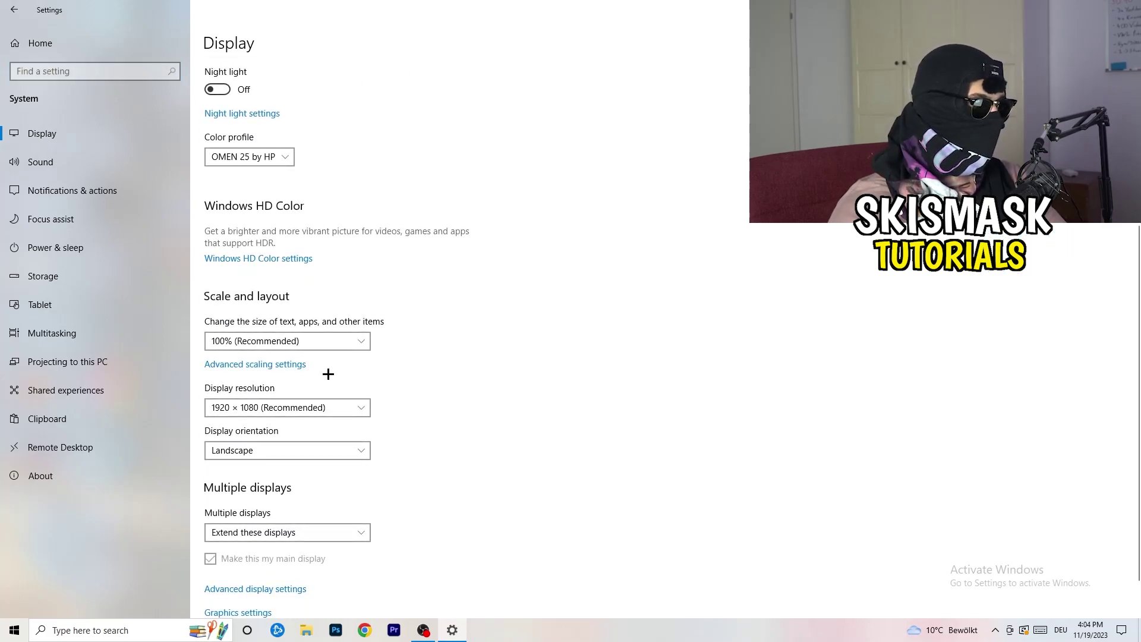
left_click(328, 341)
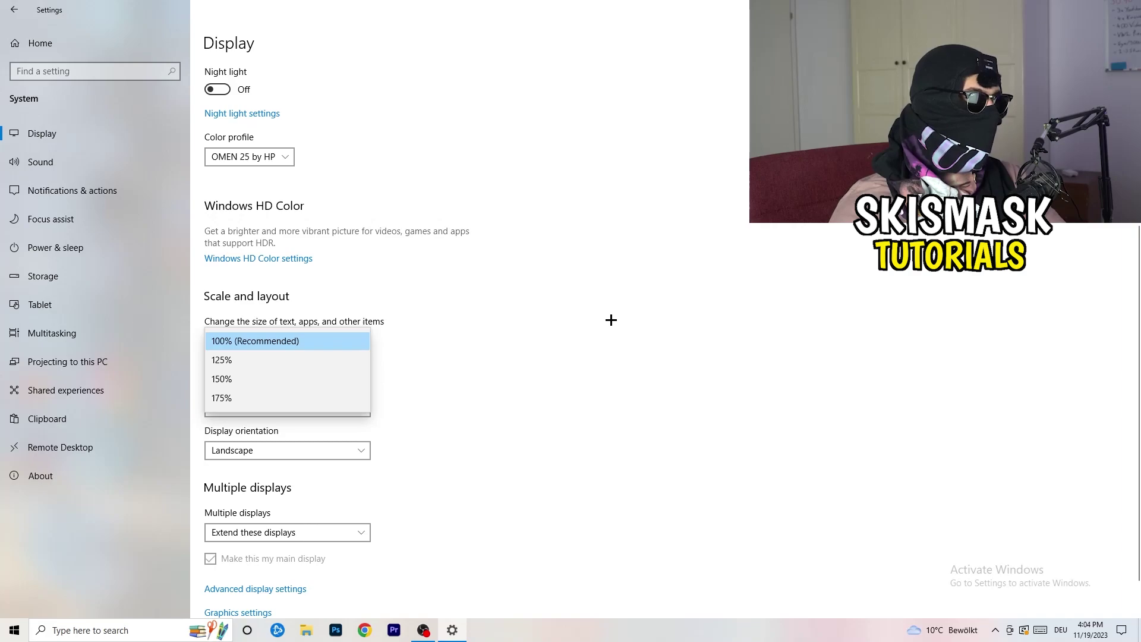
left_click(611, 320)
scroll(486, 327, "down", 1)
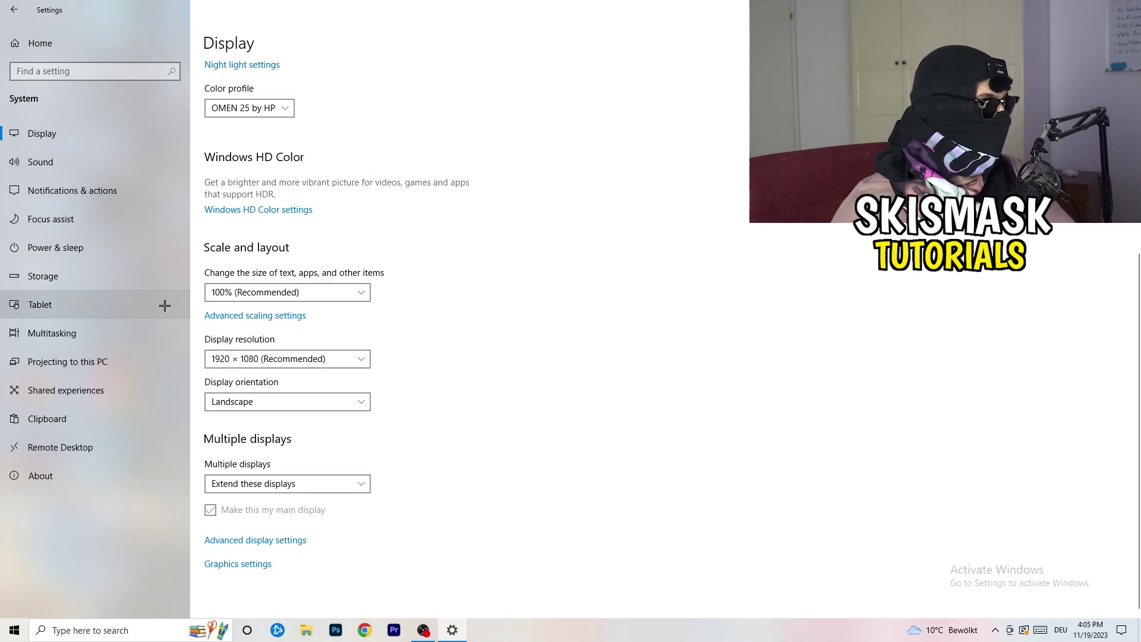
Open the Power Options from Power & sleep, examine the preferred and additional power plans, and close the window.
left_click(91, 248)
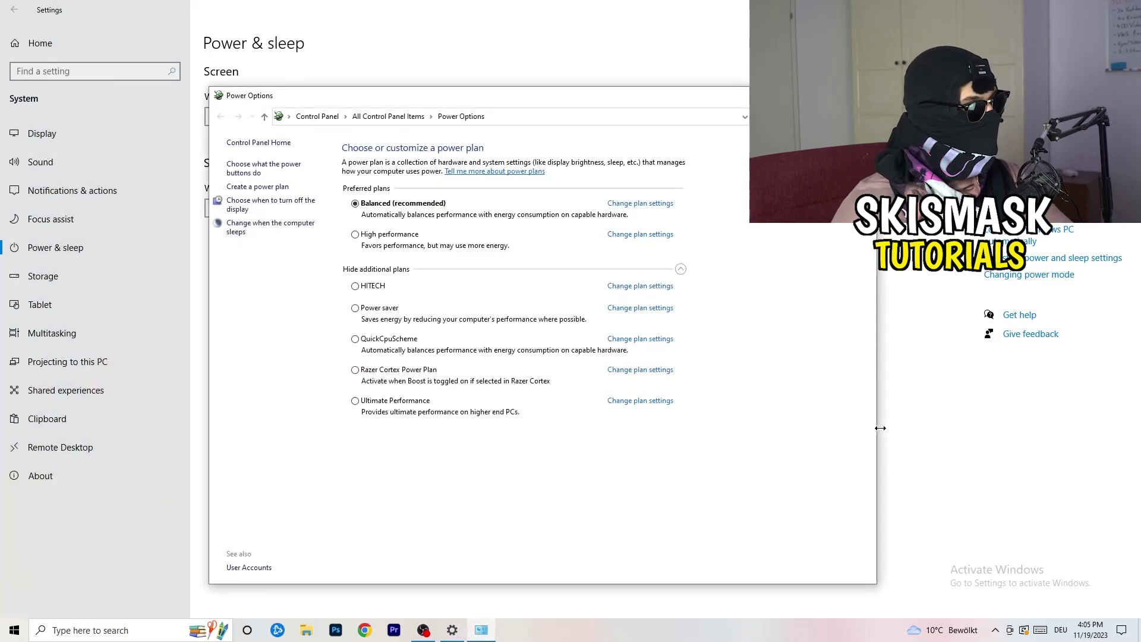
left_click(680, 270)
left_click(681, 269)
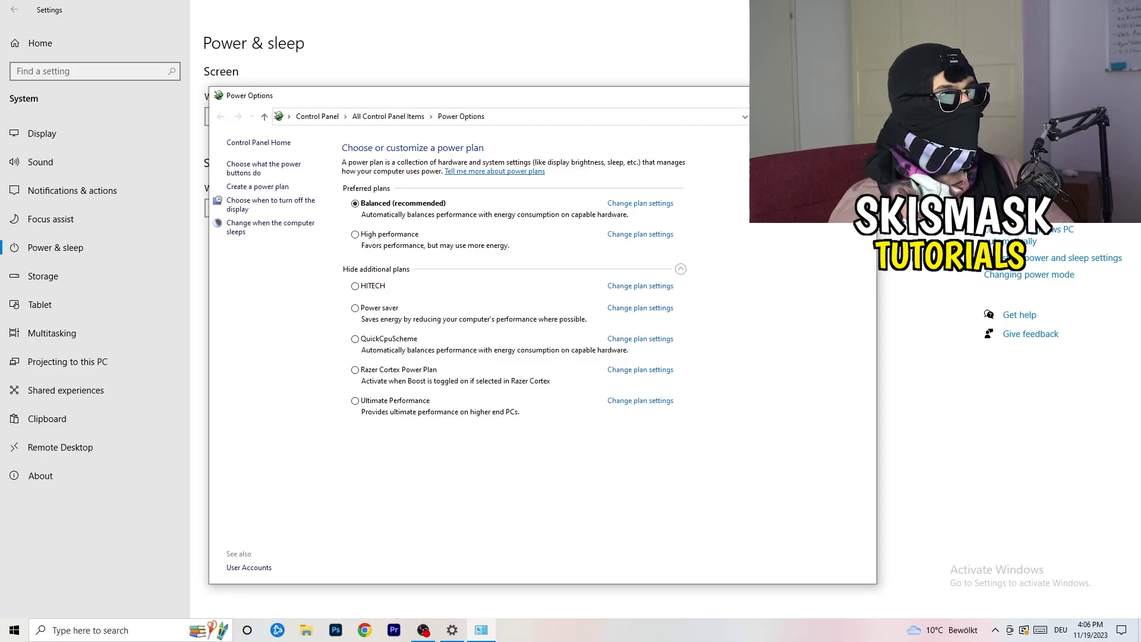
left_click(863, 95)
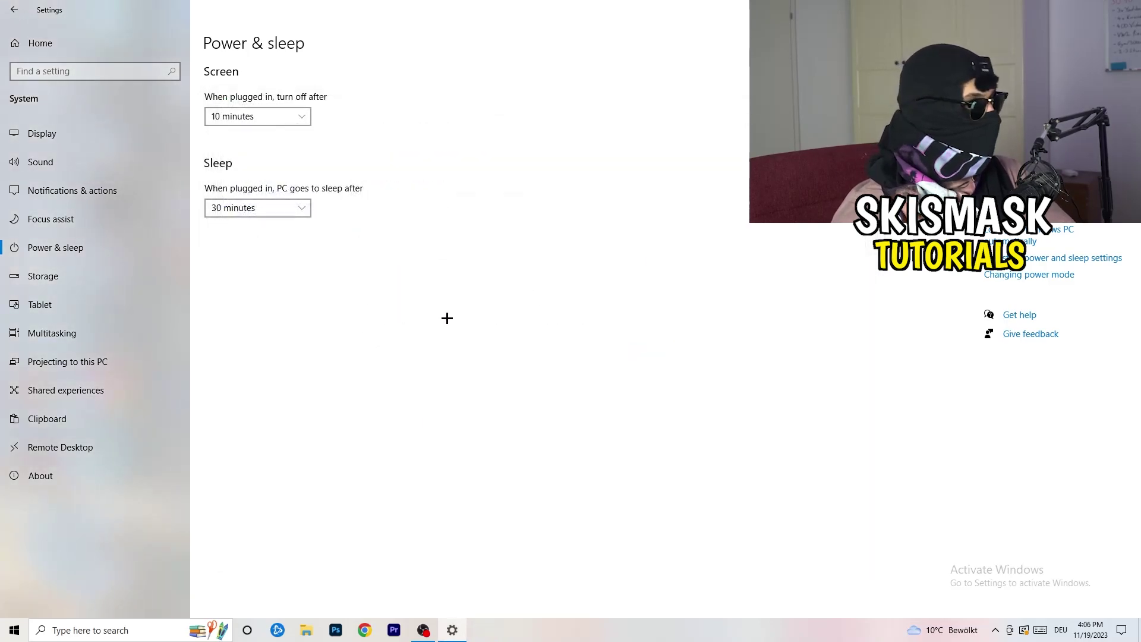
Open the Storage Sense configuration and enable deleting temporary files that apps aren't using.
left_click(78, 284)
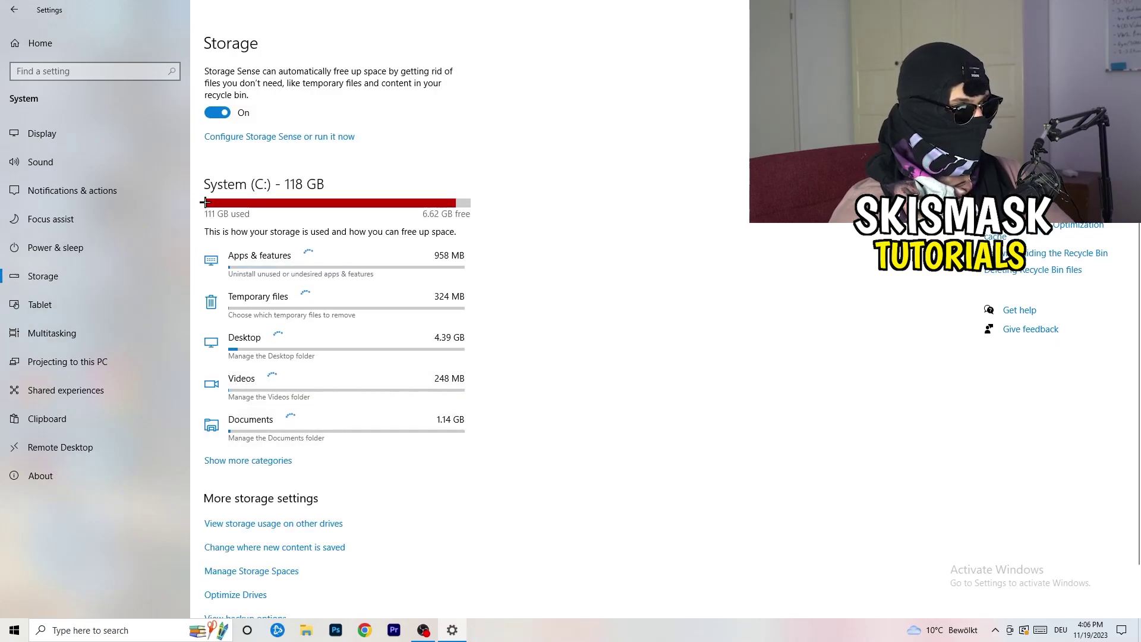
left_click(286, 139)
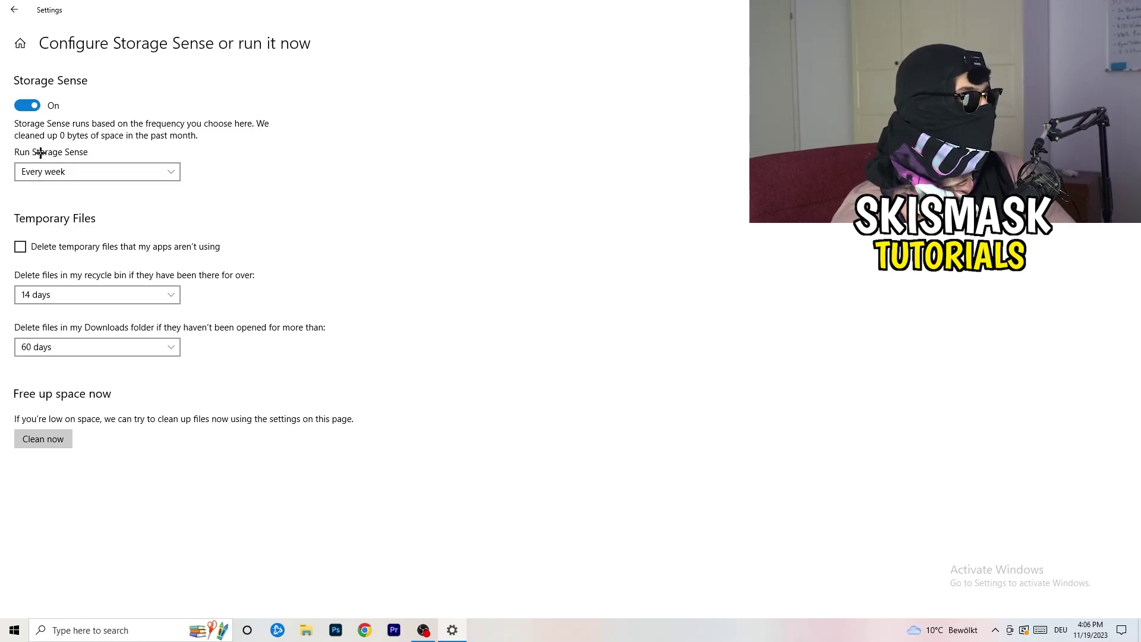
left_click(69, 247)
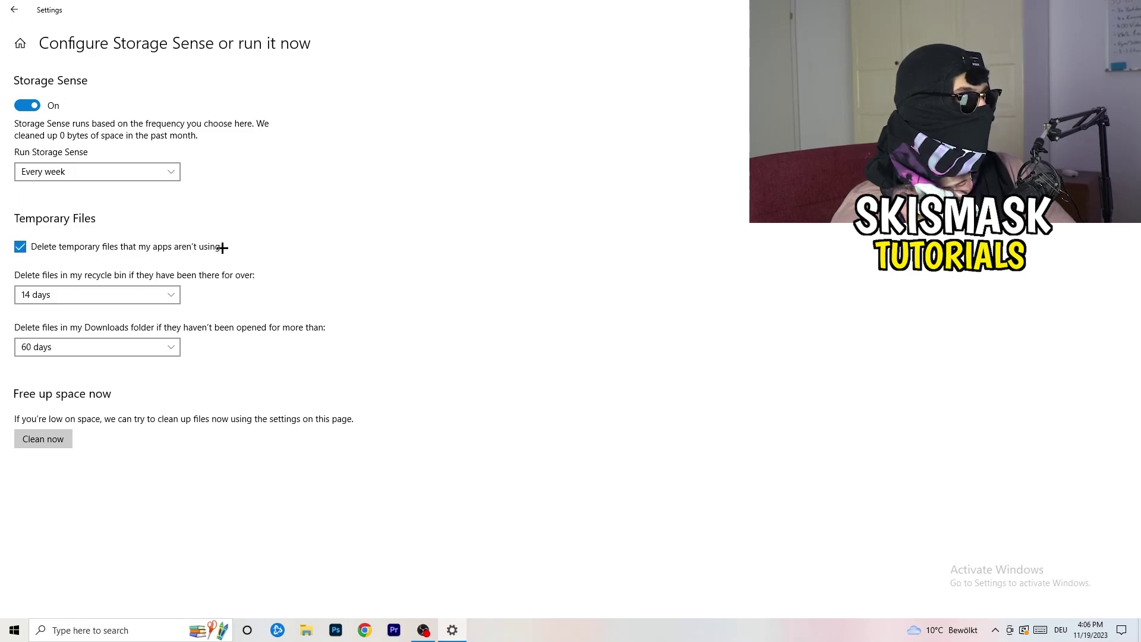
Review the Storage Sense time limits for deleting recycle bin files and unopened Downloads files.
left_click(102, 295)
left_click(351, 267)
left_click(99, 294)
left_click(231, 281)
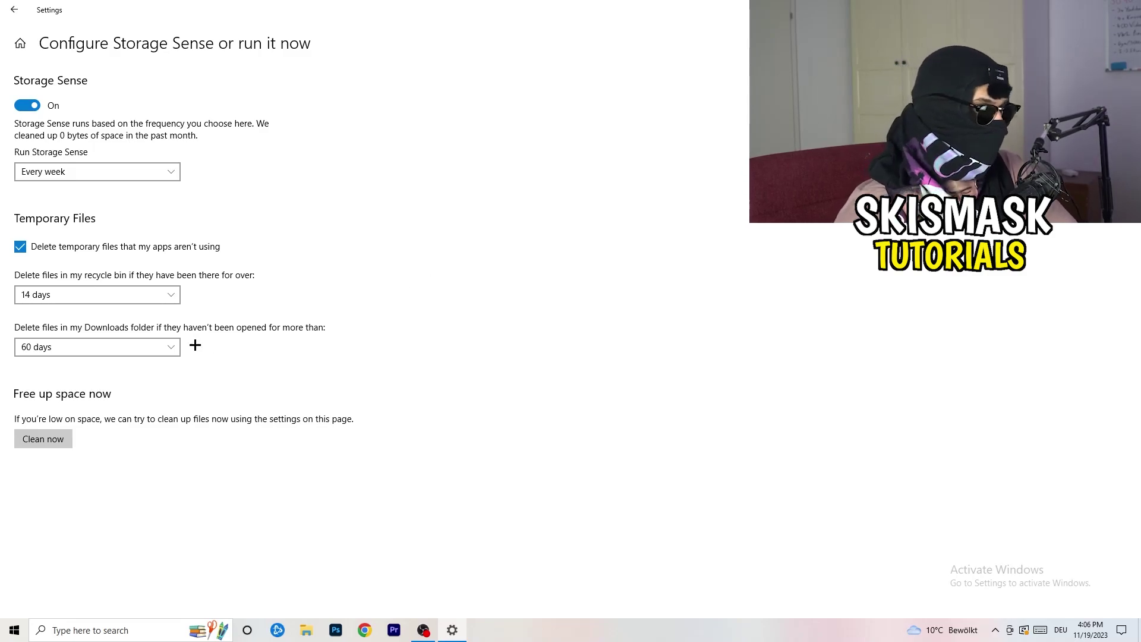
left_click(104, 348)
left_click(446, 271)
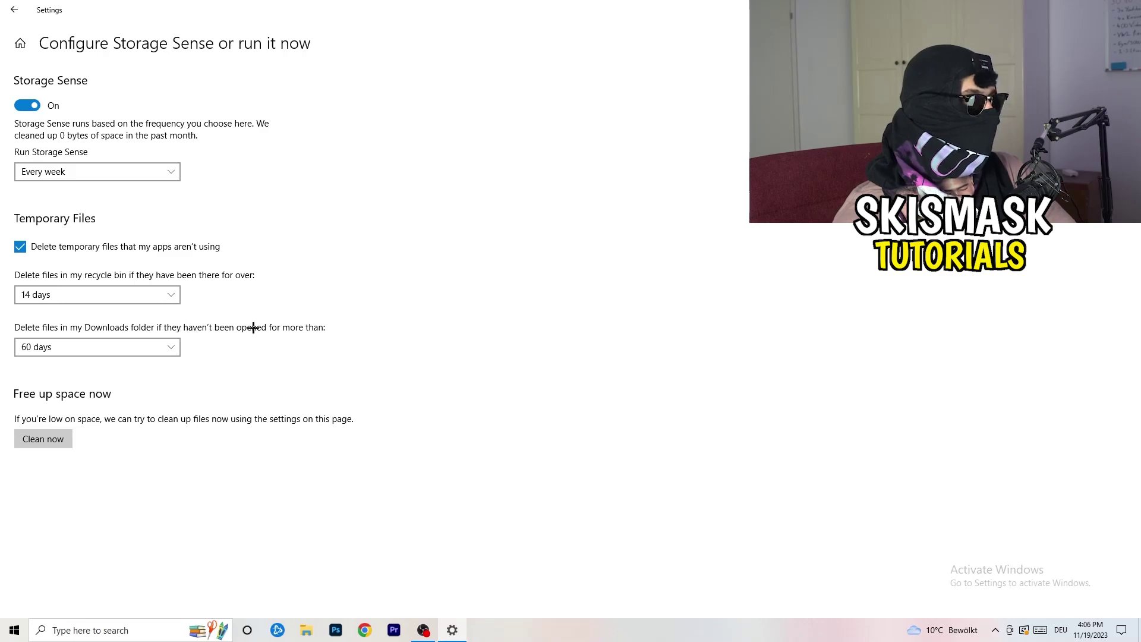
Check the interval choices for deleting unopened files in the Downloads folder, keeping 60 days.
left_click(107, 357)
left_click(558, 289)
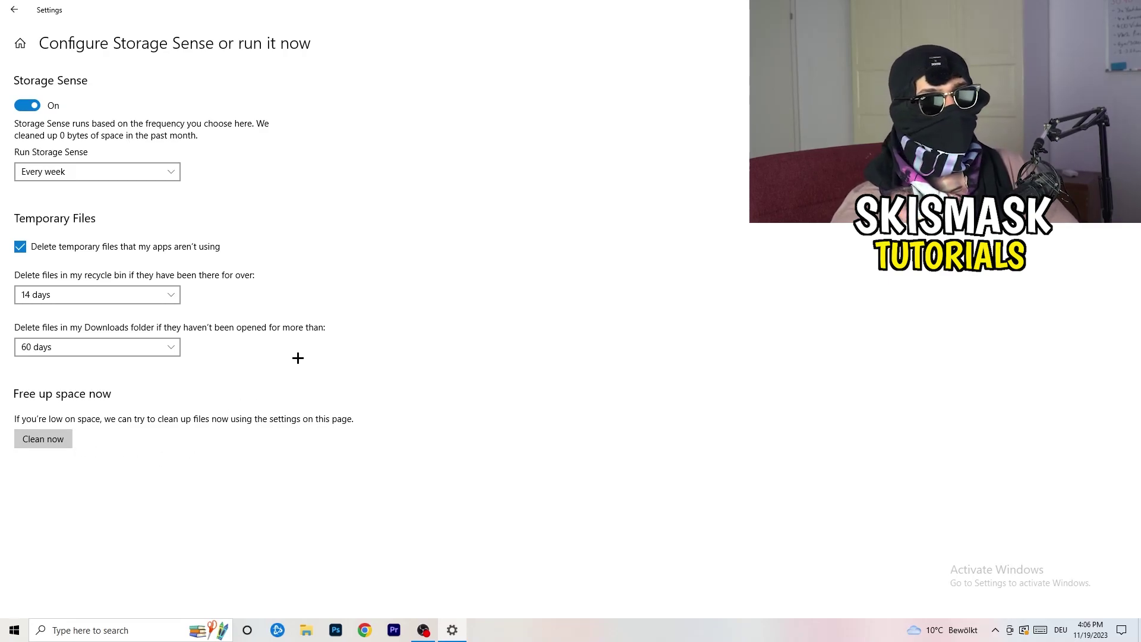
Open Update & Security from the Settings home, review the Windows Update status and restart options, and close Settings.
left_click(14, 10)
left_click(14, 9)
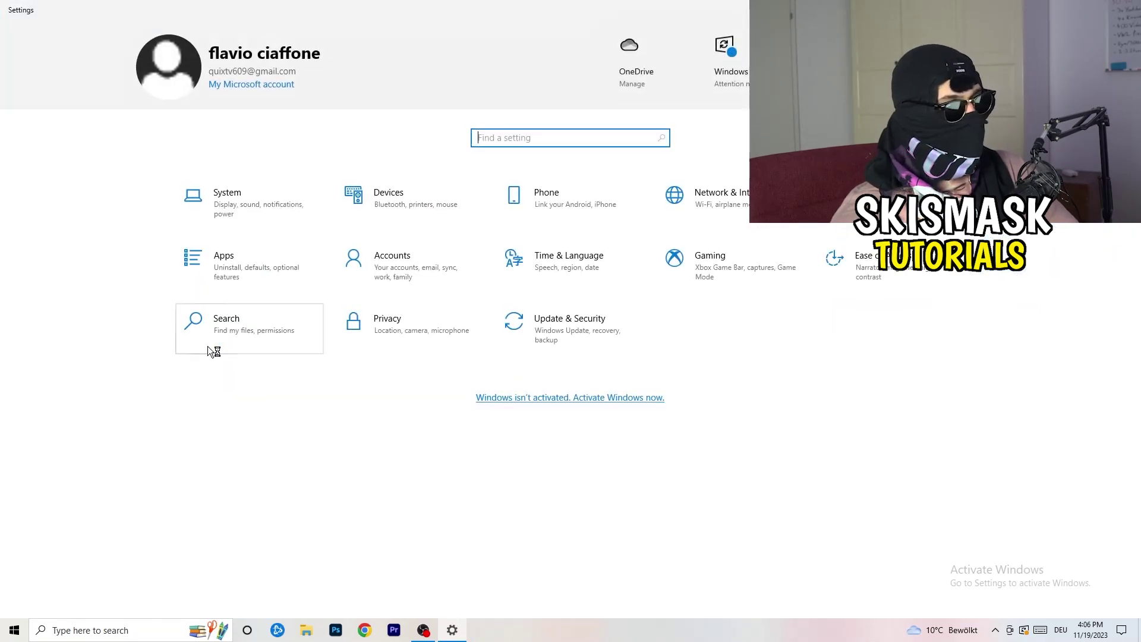
left_click(562, 335)
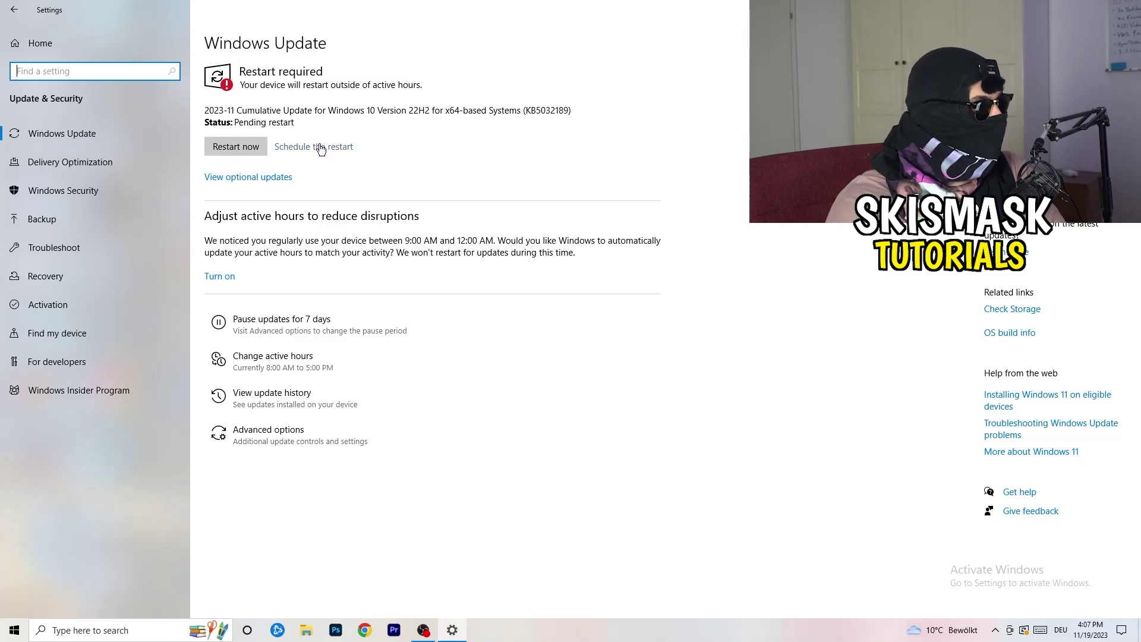
key("alt+F4")
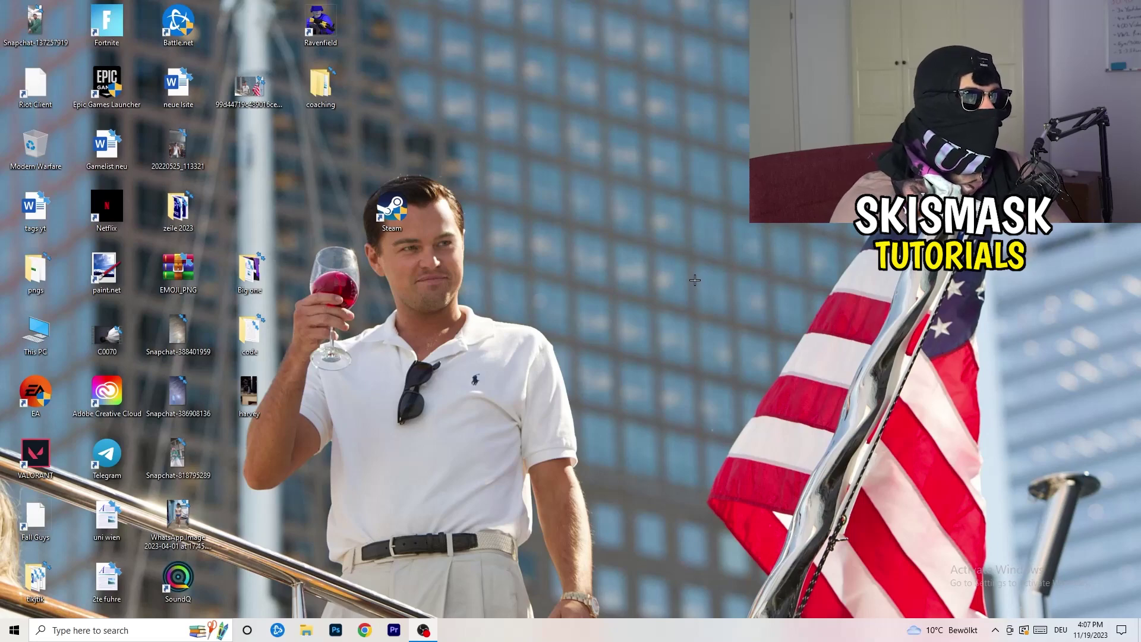
Open the NVIDIA Control Panel from the desktop, review the 3D image settings with preview, and close it.
right_click(692, 251)
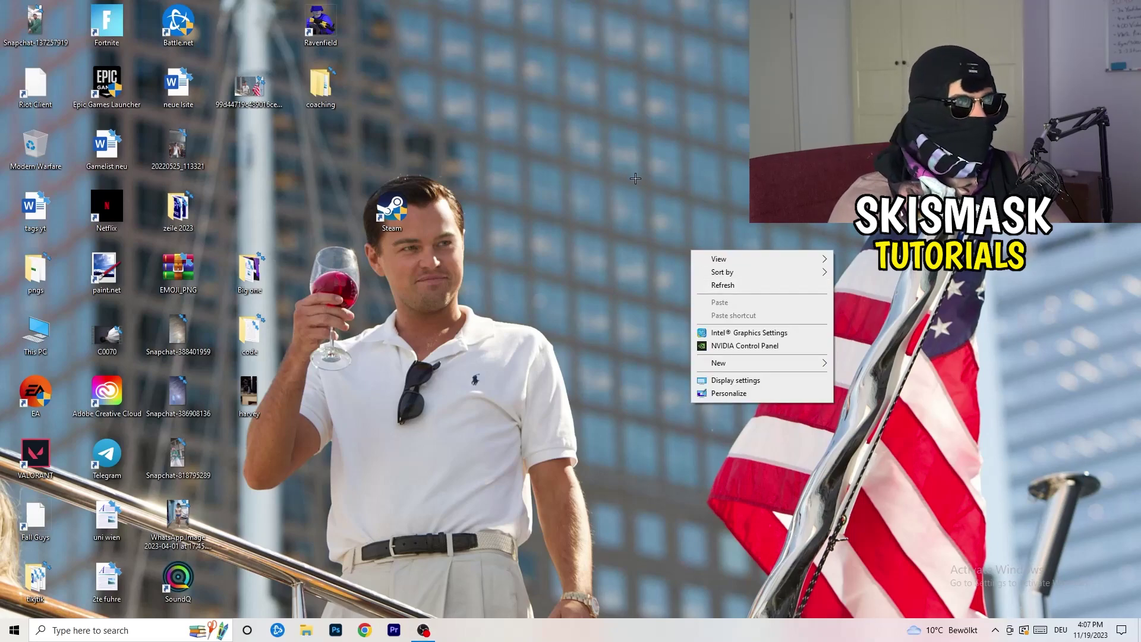
left_click(761, 347)
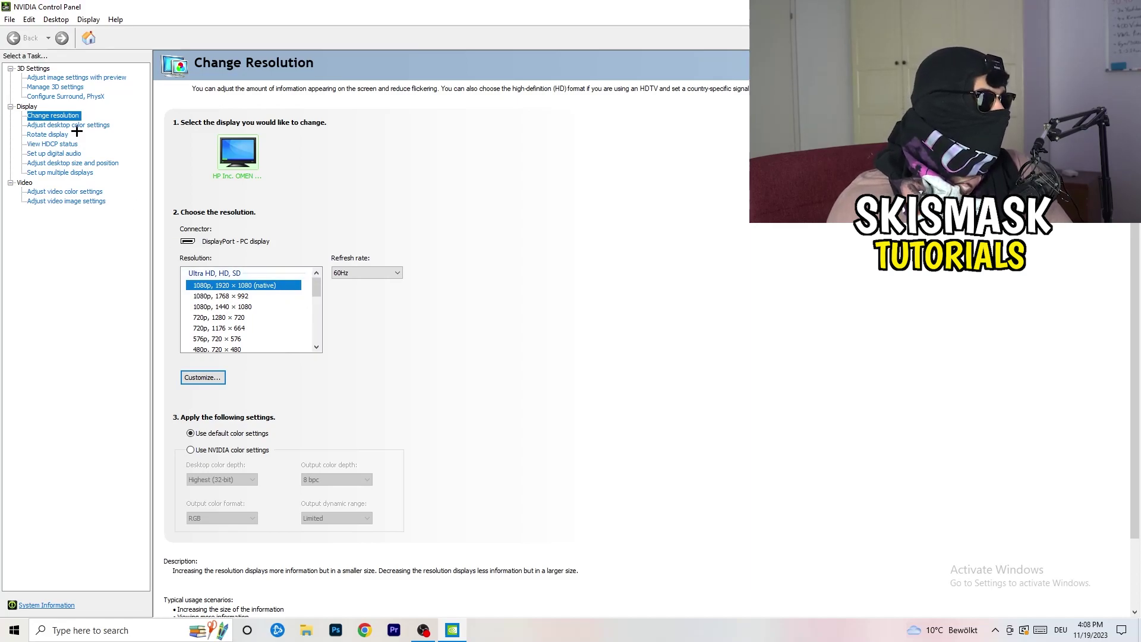
left_click(60, 80)
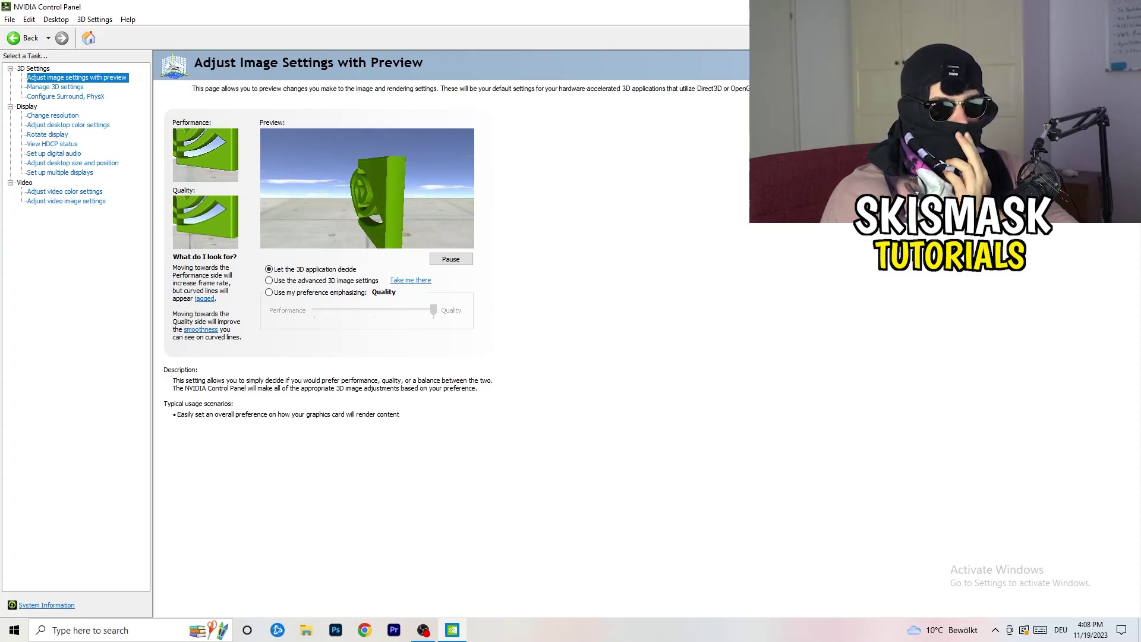
key("alt+F4")
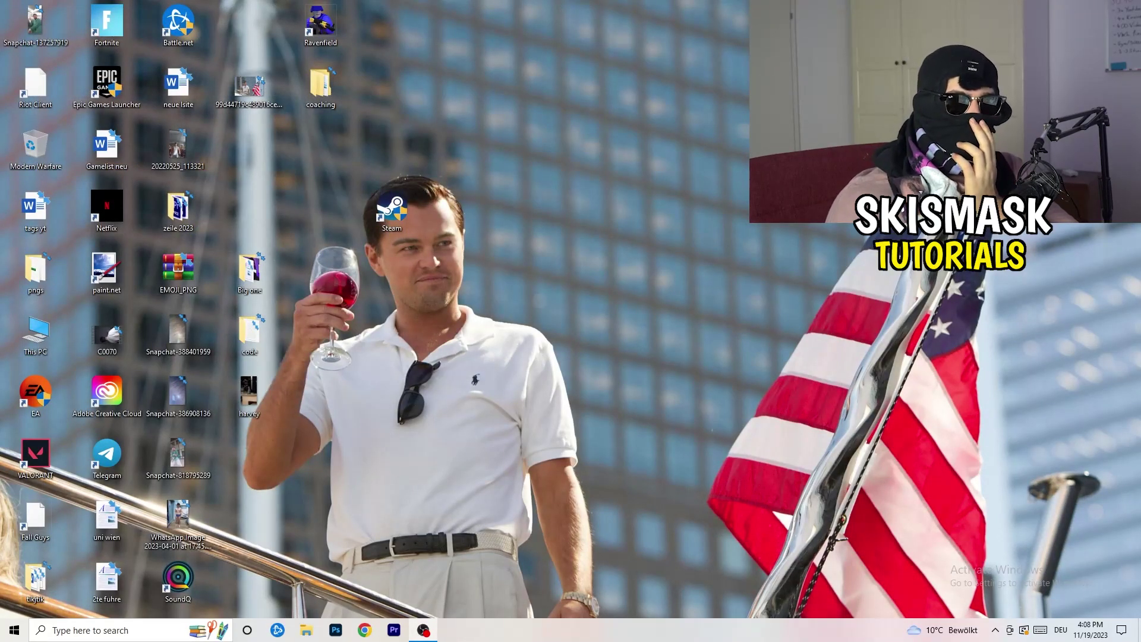